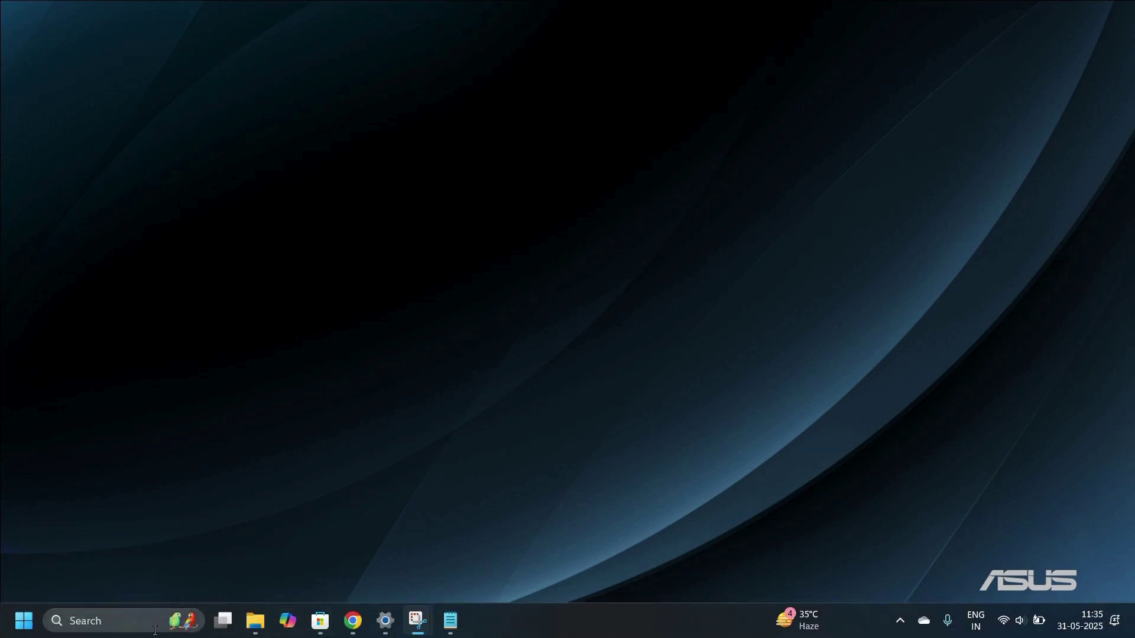
Find Device Manager through Windows Search and launch it
left_click(144, 622)
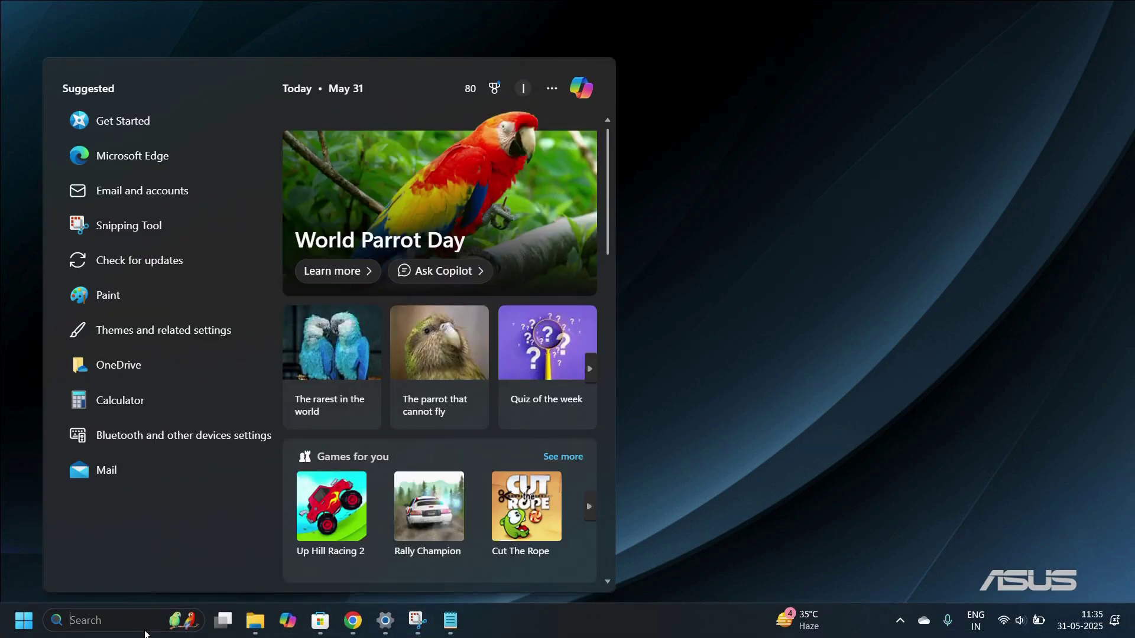
type("dev")
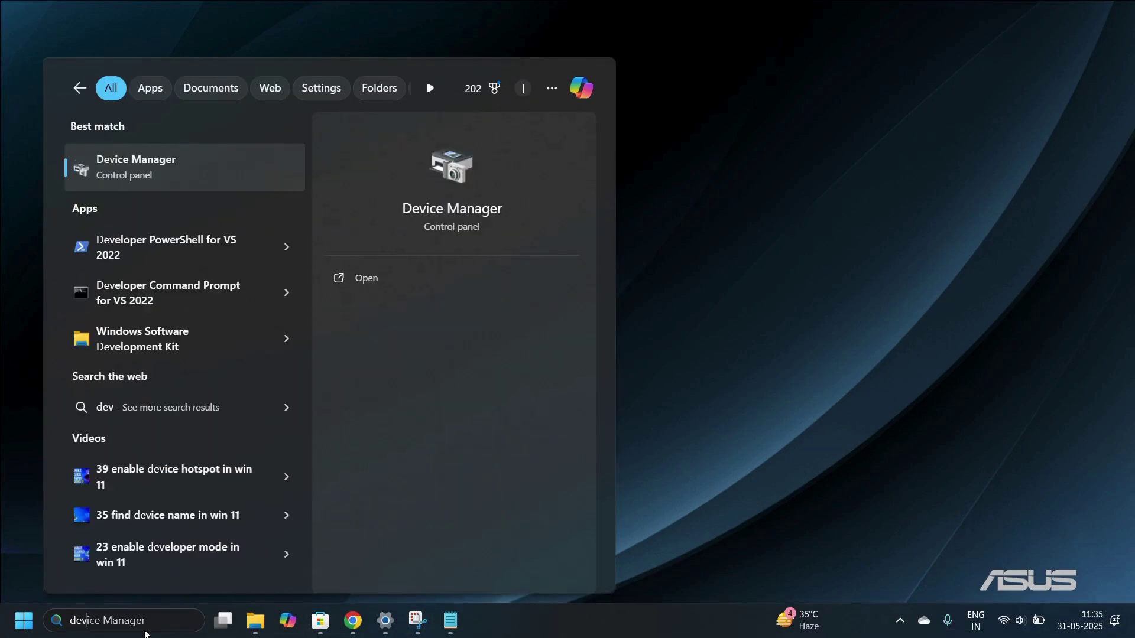
type("ice")
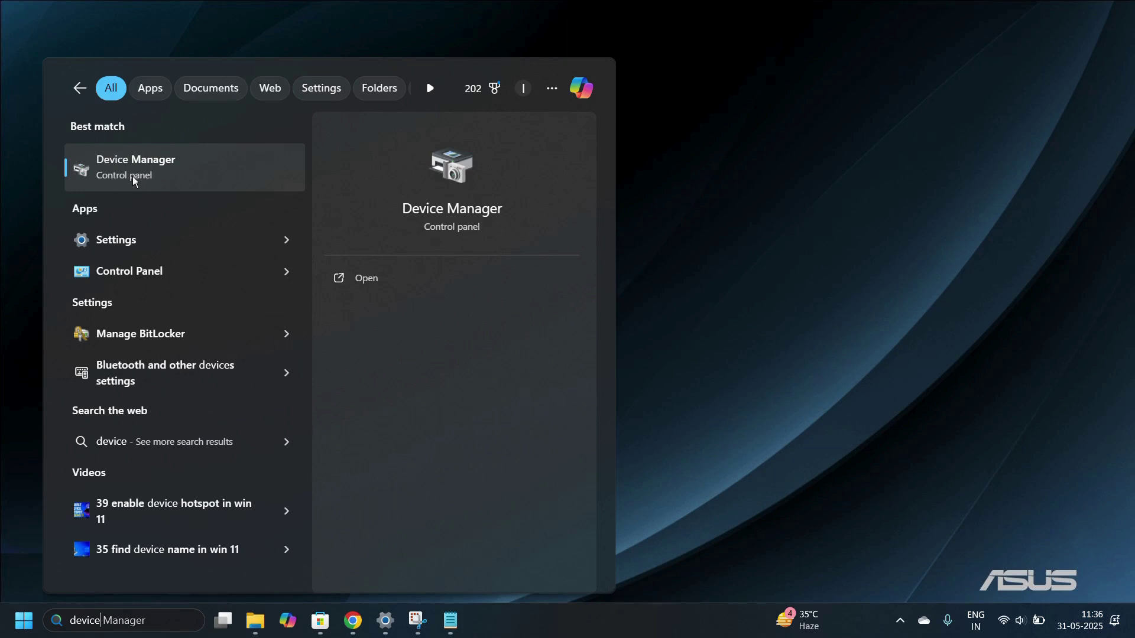
left_click(172, 164)
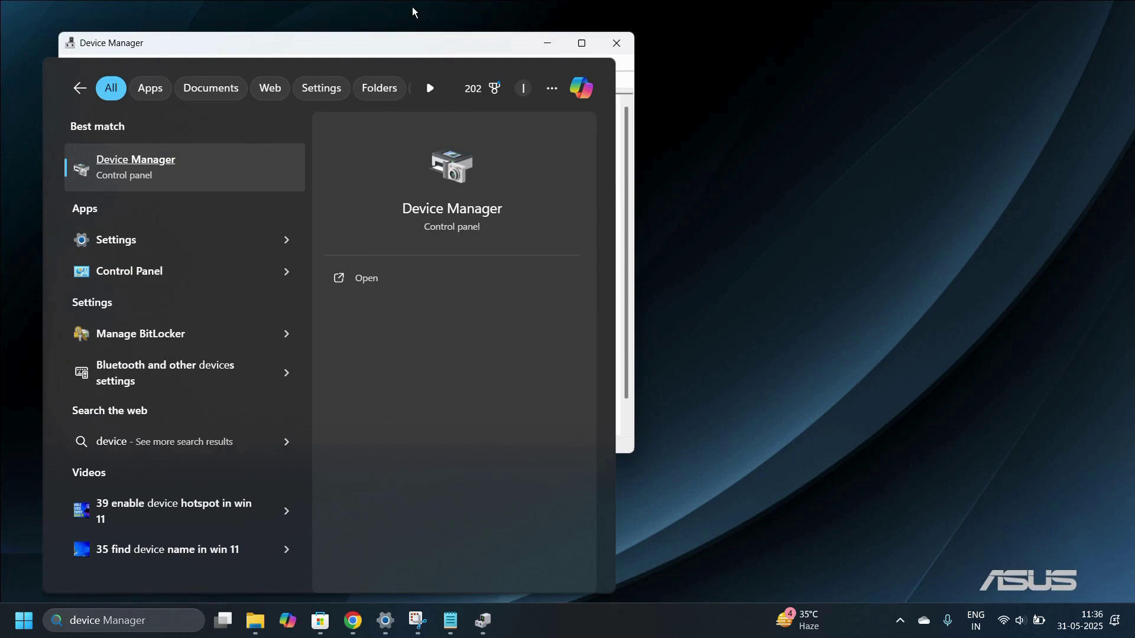
Dismiss the search panel and move the Device Manager window toward the centre
left_click(754, 109)
right_click(753, 110)
left_click(416, 39)
left_click_drag(418, 38, 532, 66)
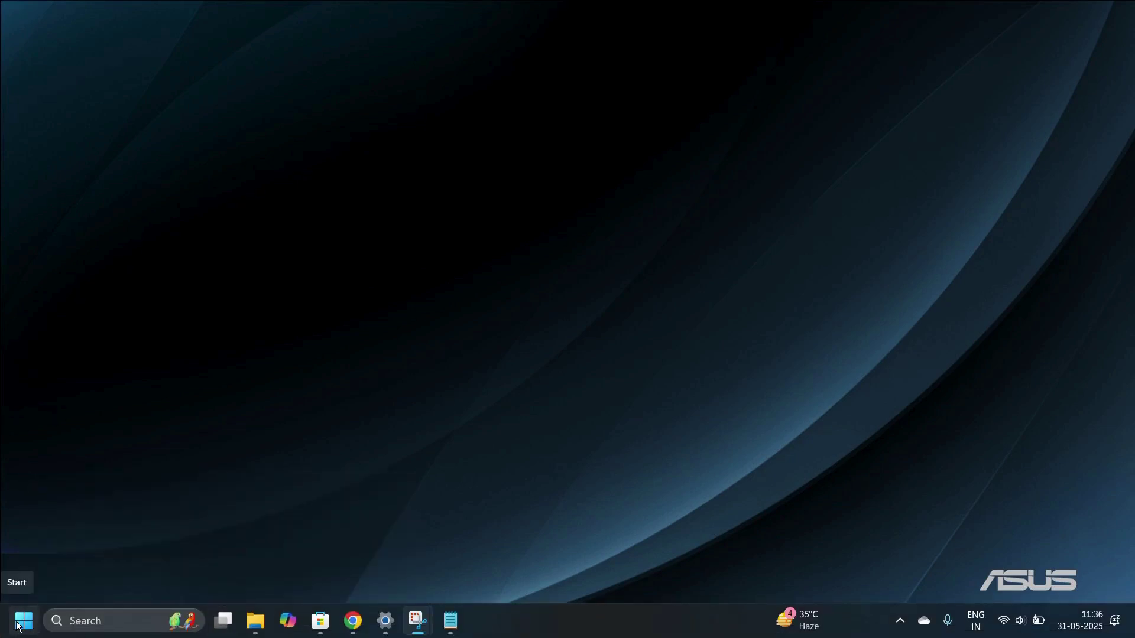
right_click(18, 626)
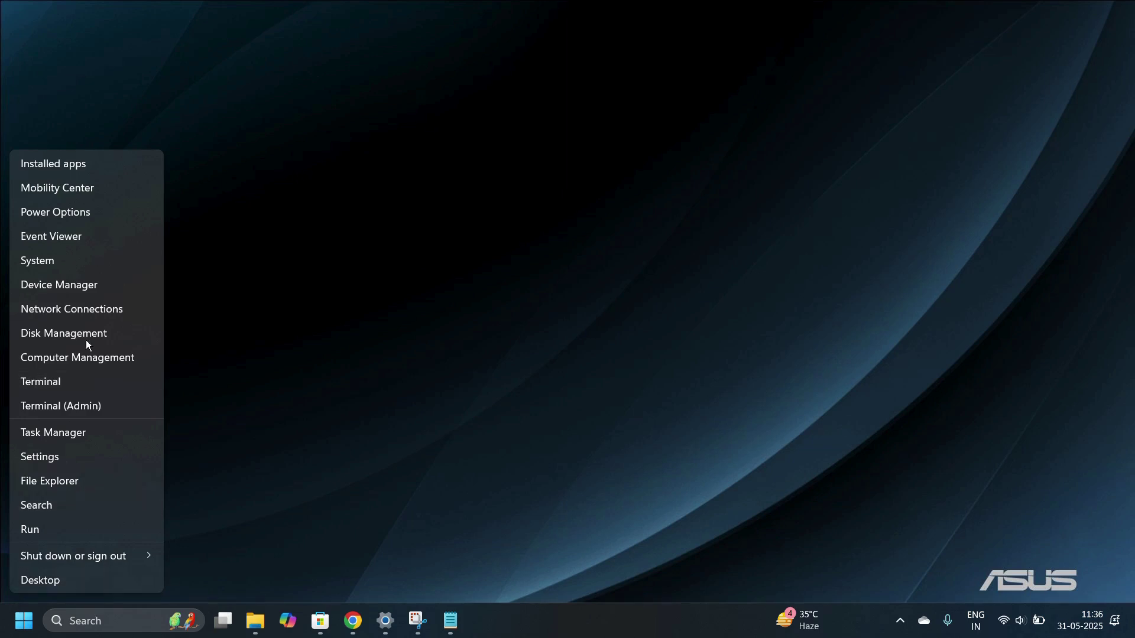
left_click(89, 286)
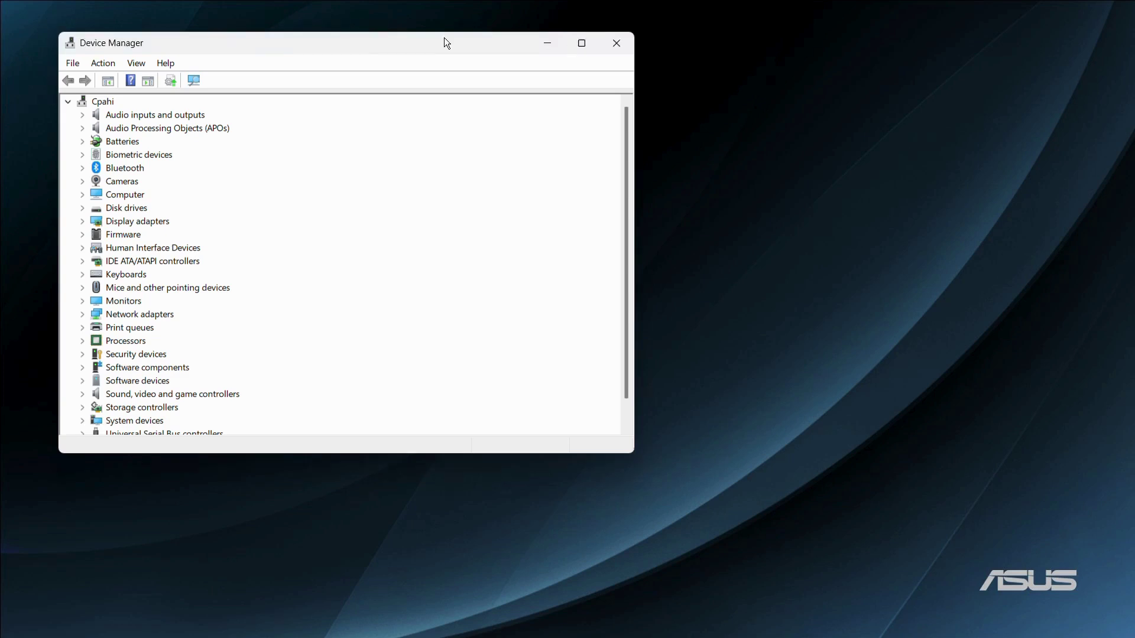
Maximize Device Manager so all collapsed device categories are visible
left_click_drag(445, 38, 539, 72)
left_click(674, 78)
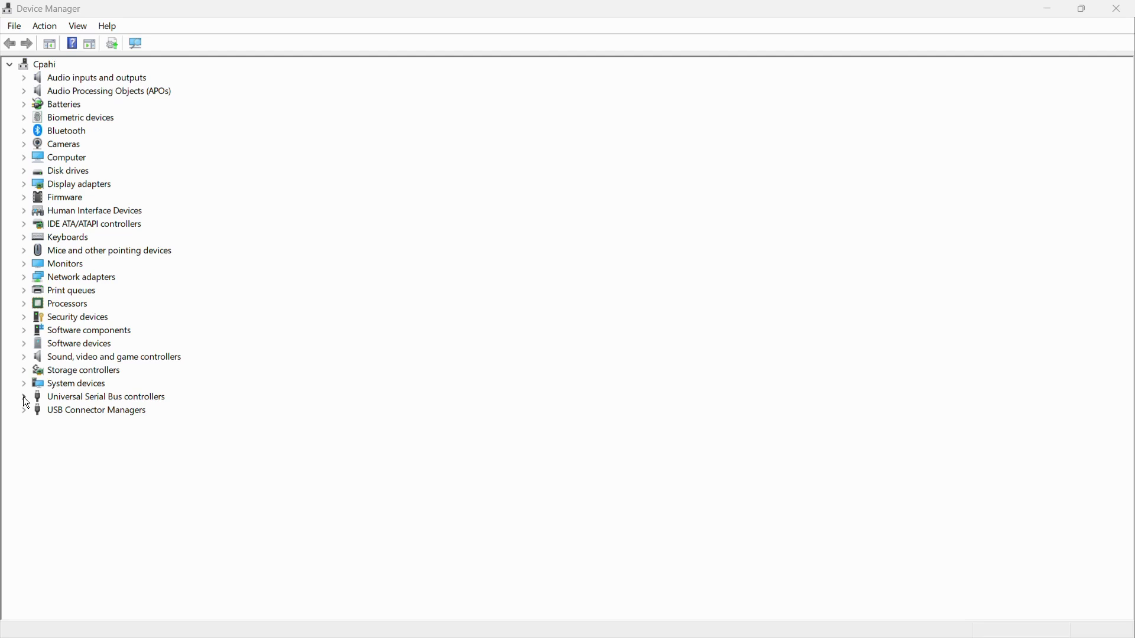
Expand Universal Serial Bus controllers to list its hubs and host controllers
left_click(24, 397)
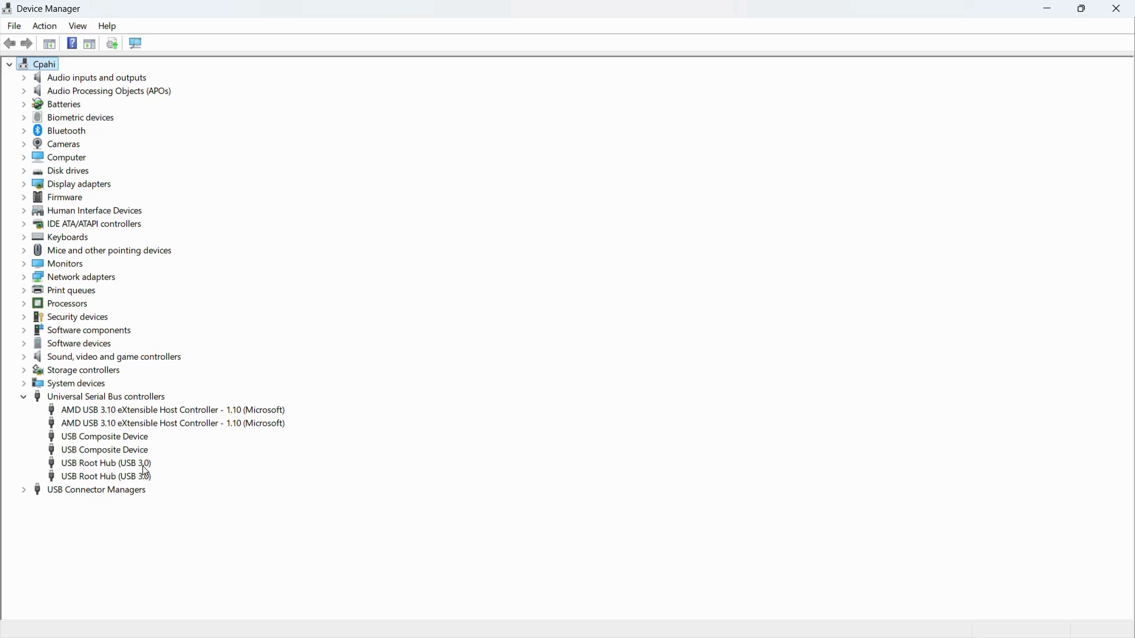
Disable the first USB Root Hub (USB 3.0) and confirm the warning
right_click(138, 467)
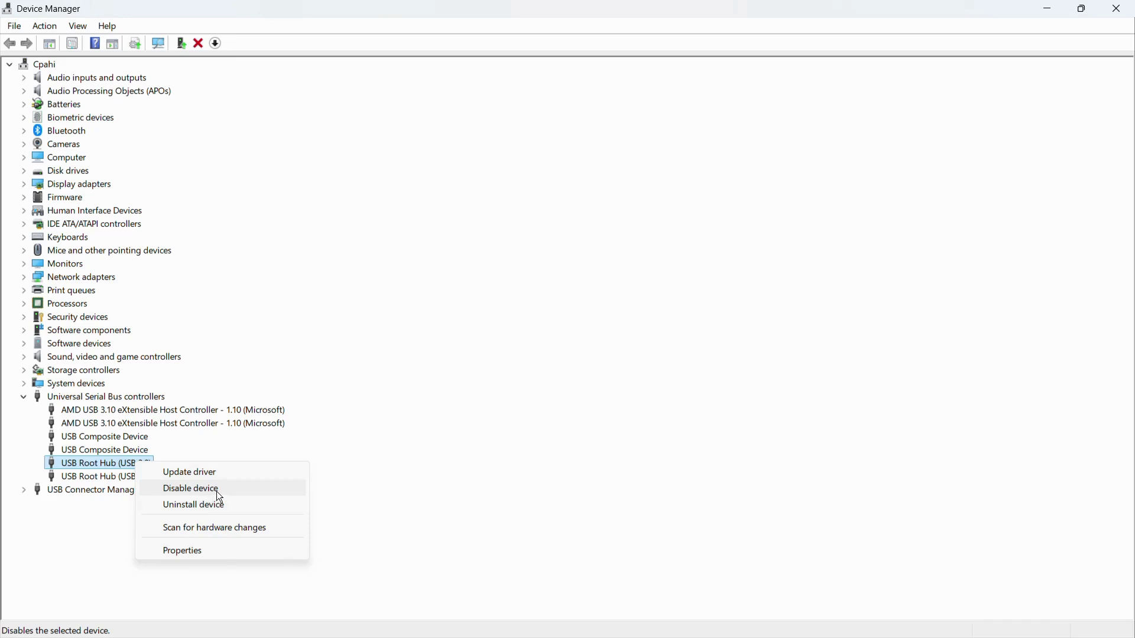
left_click(216, 491)
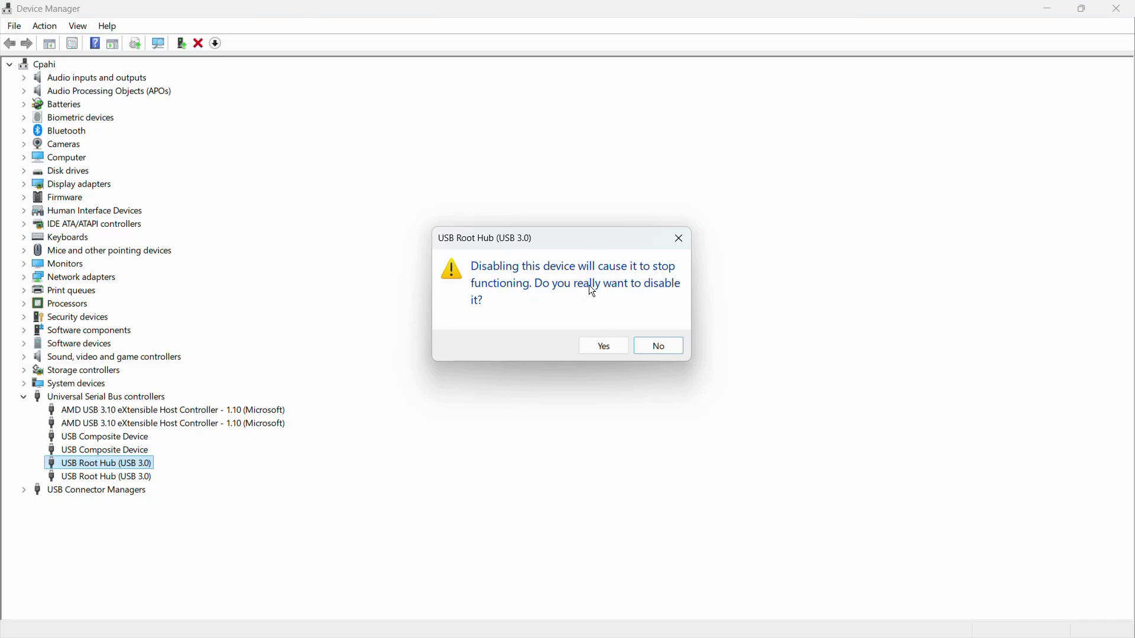
left_click(610, 347)
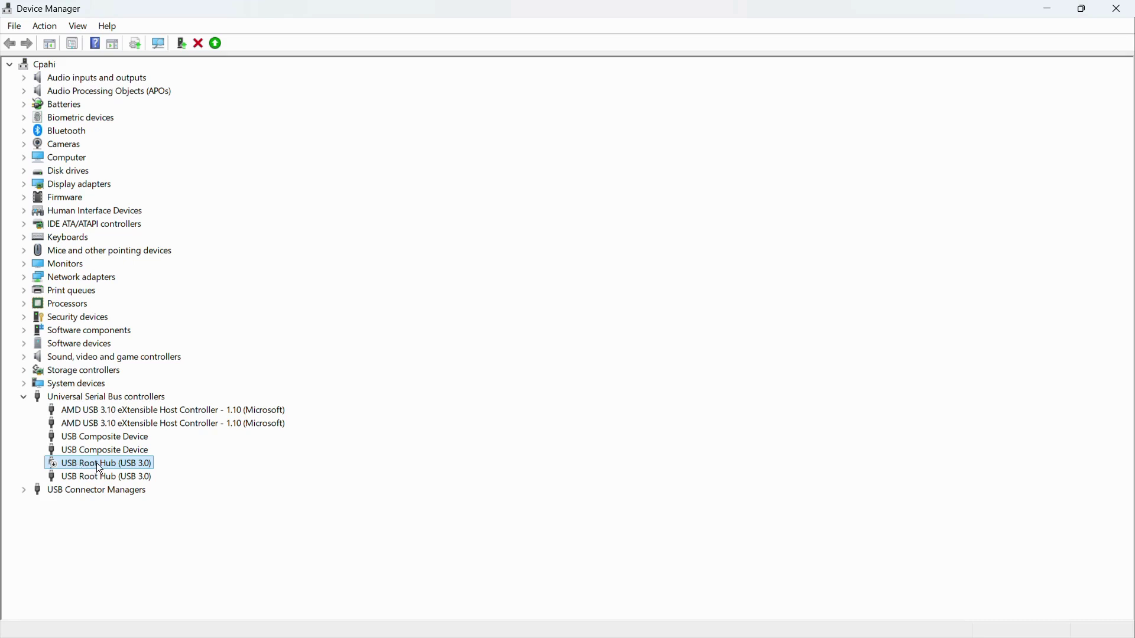
Re-enable the disabled USB Root Hub (USB 3.0)
right_click(110, 462)
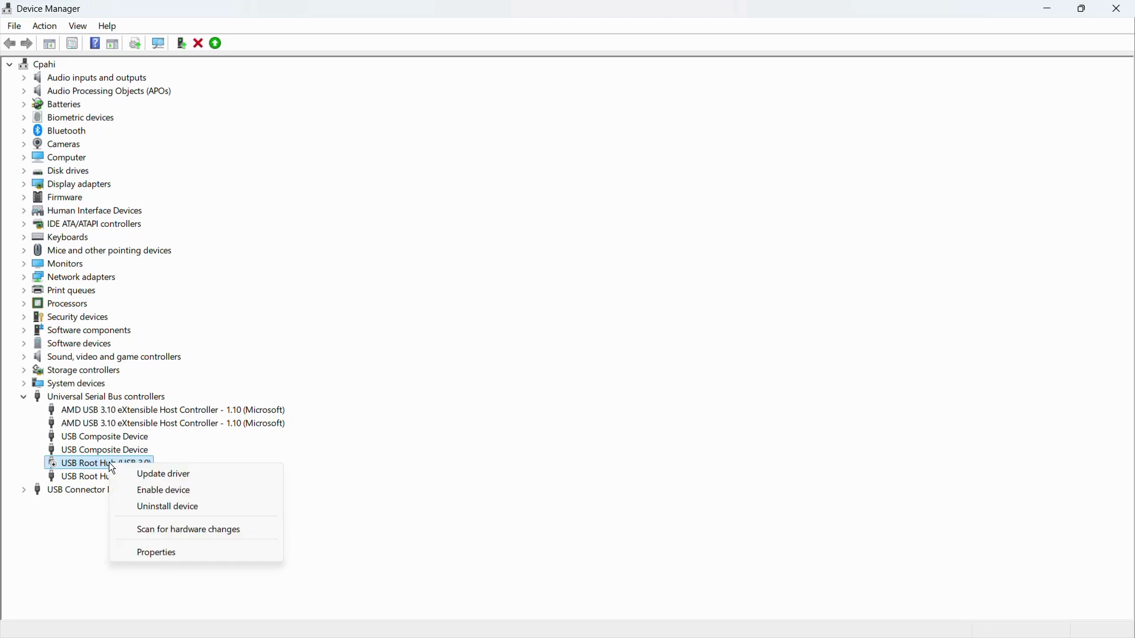
left_click(146, 491)
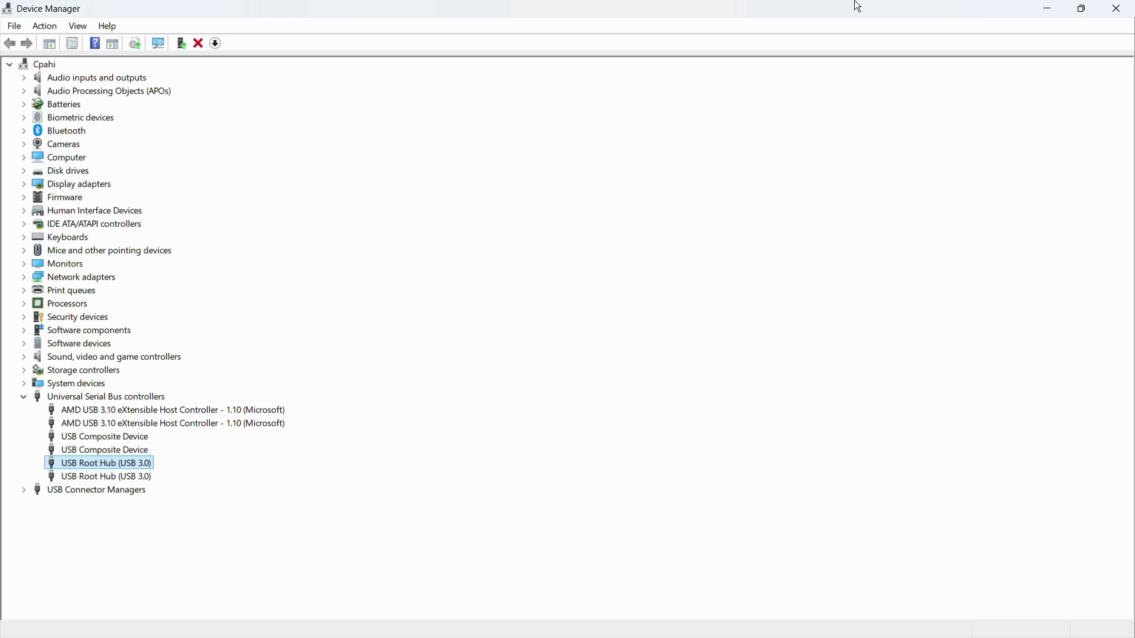
Minimize Device Manager, leaving the desktop showing
left_click(1053, 9)
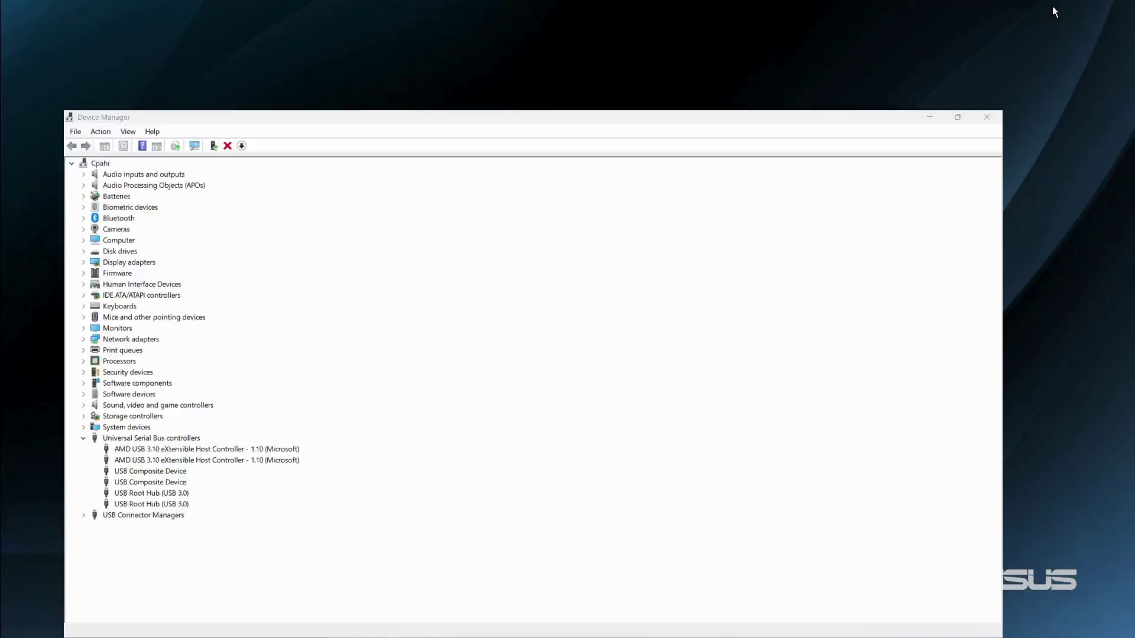